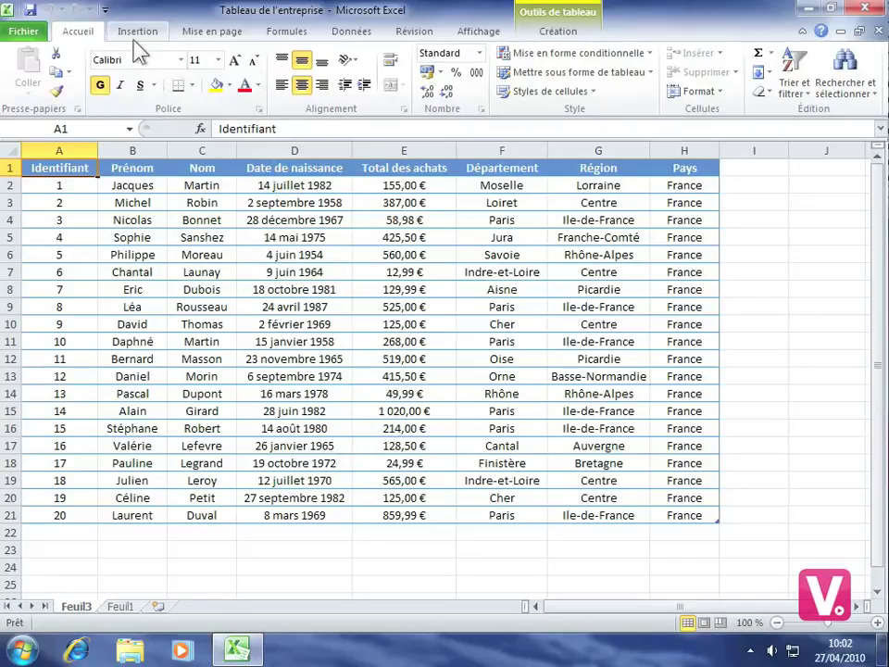
Add a page header to the Feuil3 sheet and insert the file name field in its centre section
{"action": "left_click", "coordinate": [137, 33]}
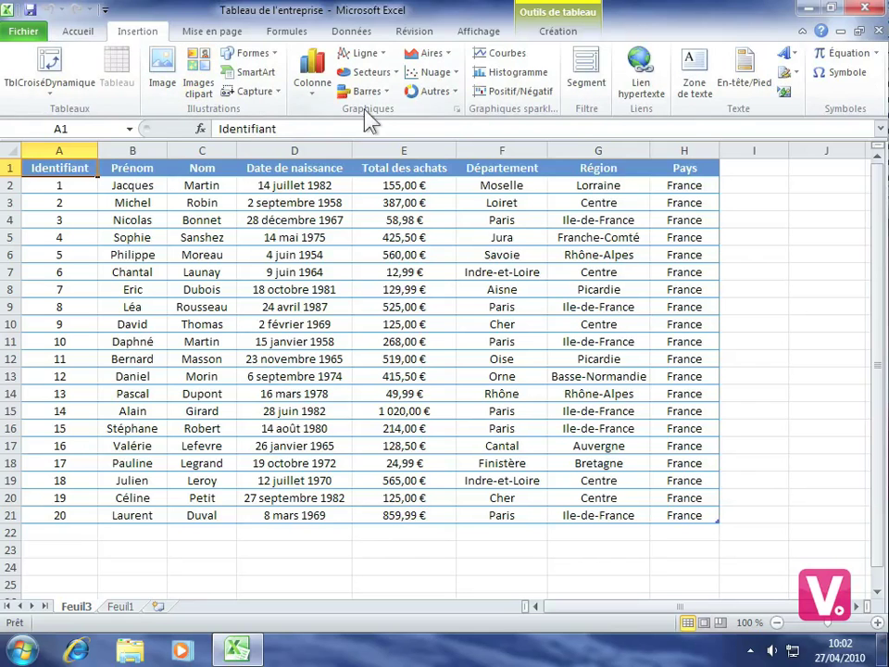
{"action": "left_click", "coordinate": [748, 79]}
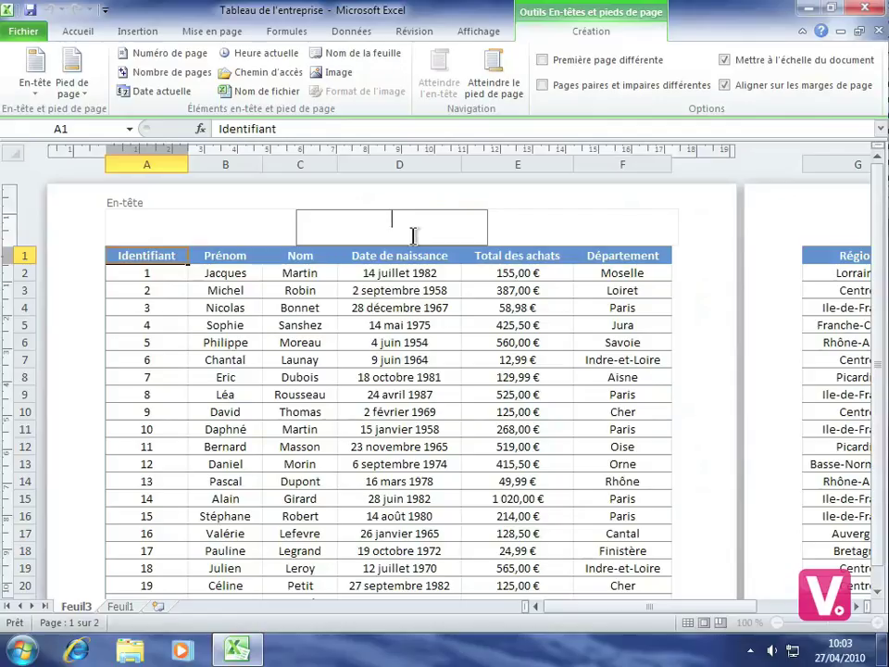
{"action": "left_click", "coordinate": [578, 227]}
{"action": "left_click", "coordinate": [369, 220]}
{"action": "left_click", "coordinate": [196, 215]}
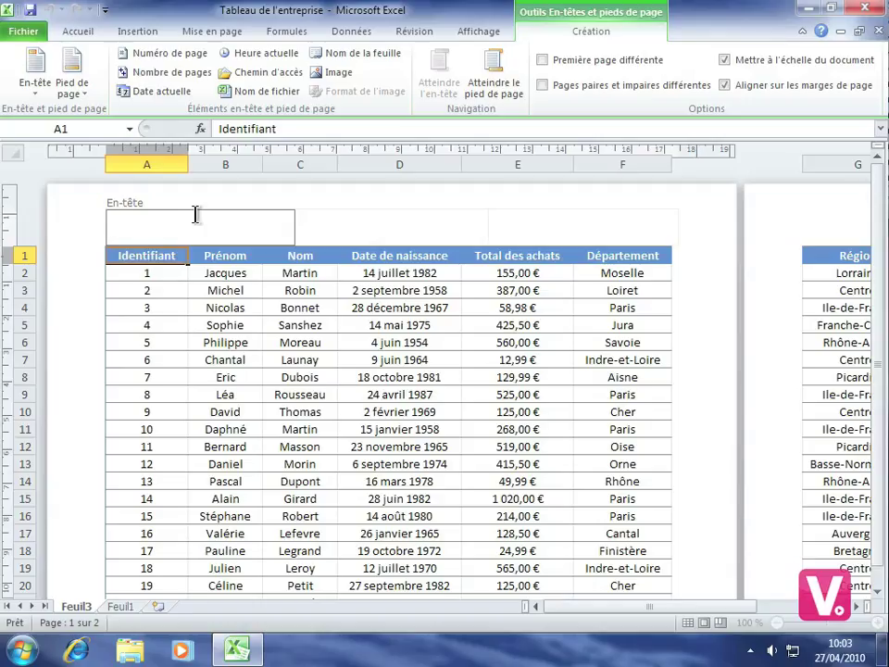
{"action": "left_click", "coordinate": [361, 224]}
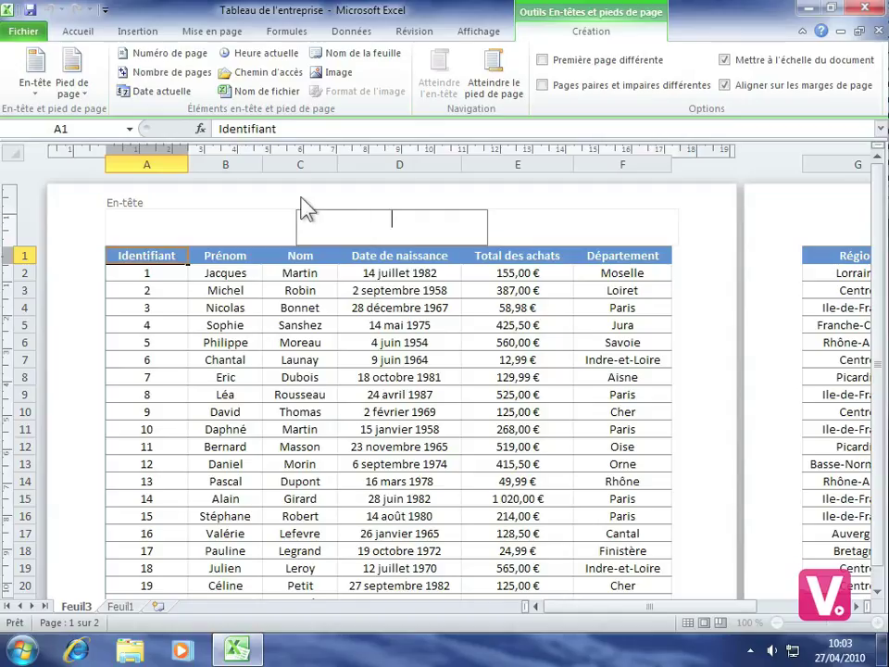
{"action": "left_click", "coordinate": [248, 92]}
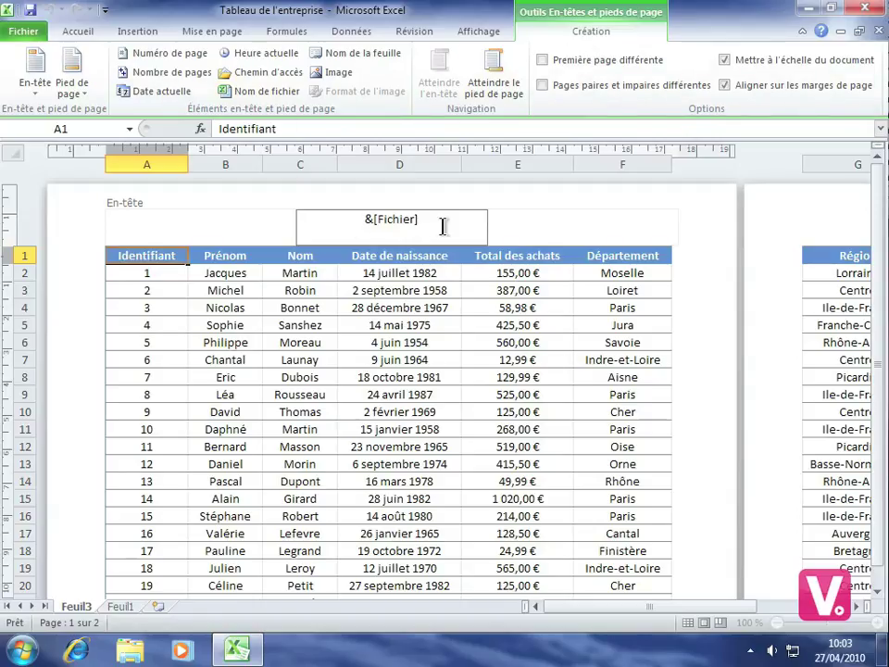
{"action": "left_click", "coordinate": [455, 326]}
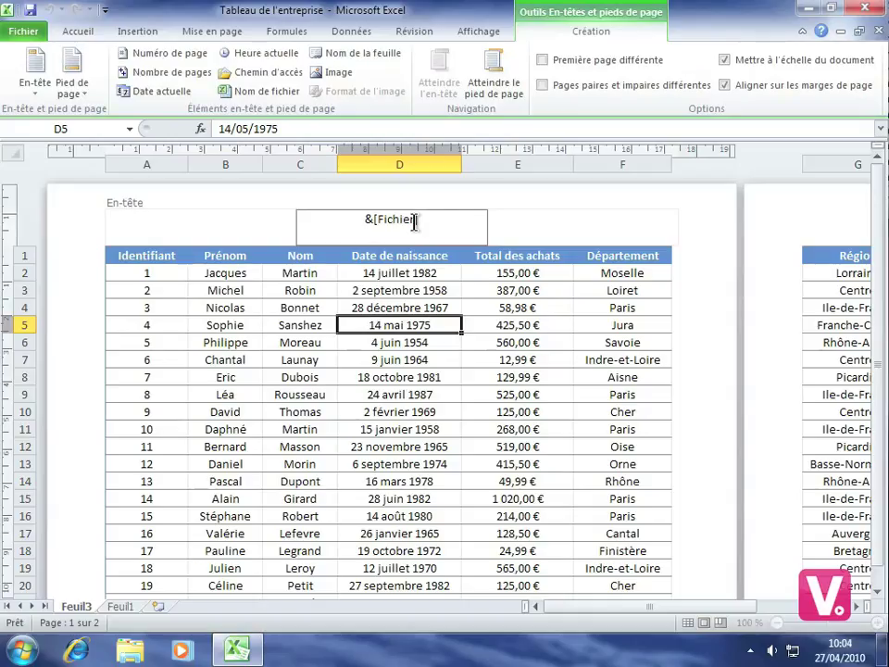
Insert the current time field in the right section of the page header
{"action": "left_click", "coordinate": [560, 222]}
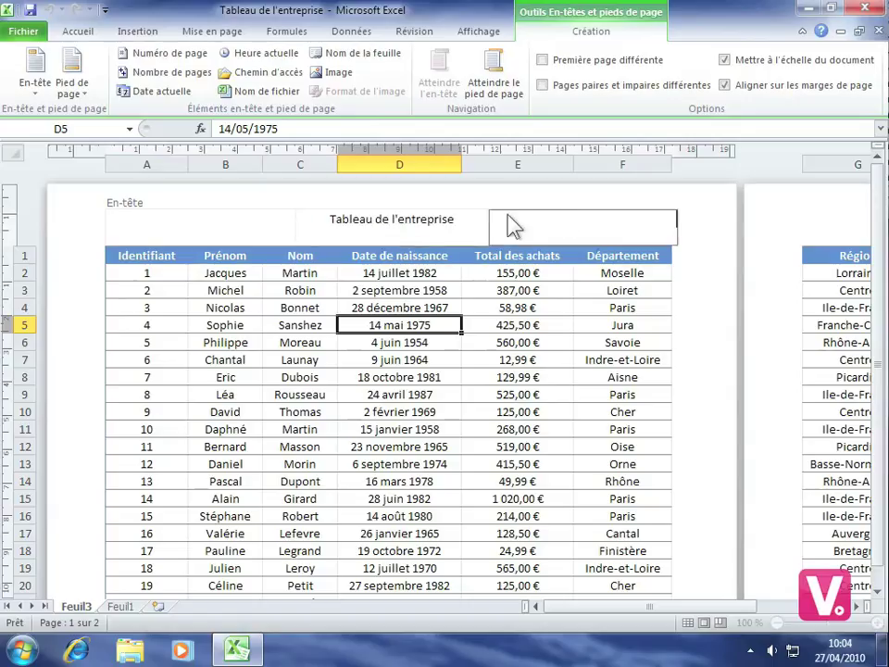
{"action": "left_click", "coordinate": [256, 55]}
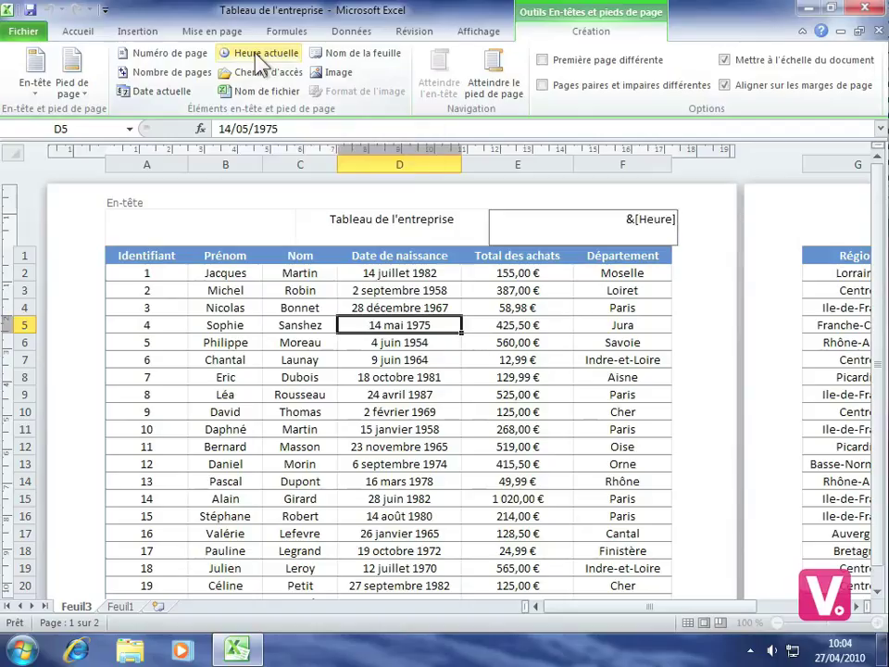
{"action": "left_click", "coordinate": [521, 335]}
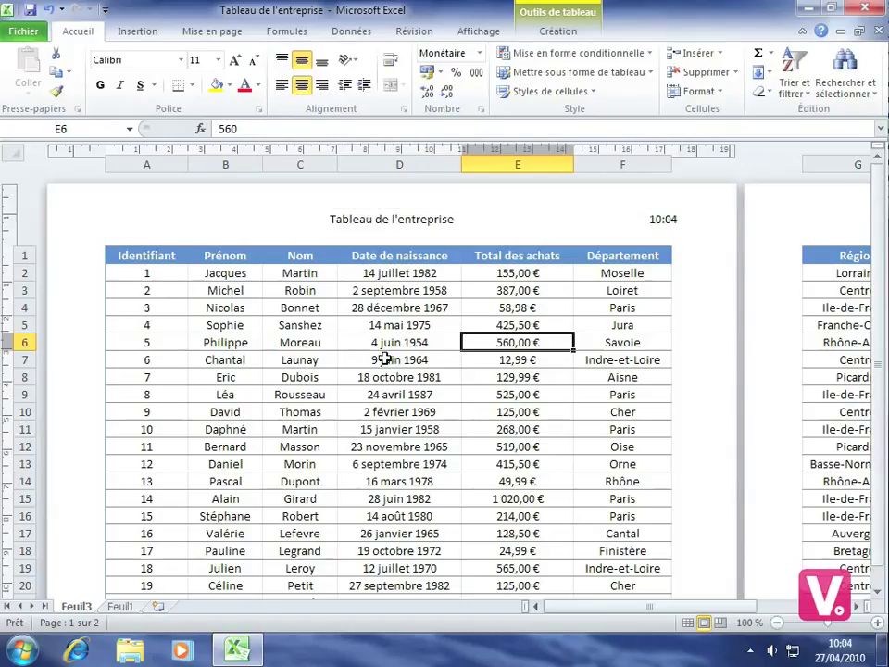
Insert the page number and the number of pages, separated by a slash, in the footer's centre section
{"action": "scroll", "coordinate": [384, 358], "scroll_direction": "down", "scroll_amount": 10}
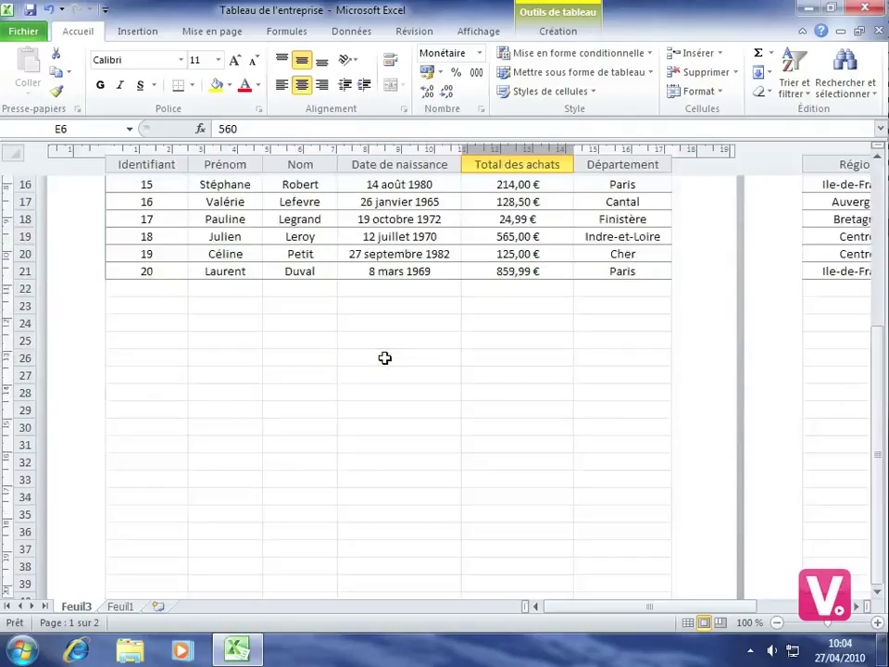
{"action": "scroll", "coordinate": [385, 358], "scroll_direction": "down", "scroll_amount": 3}
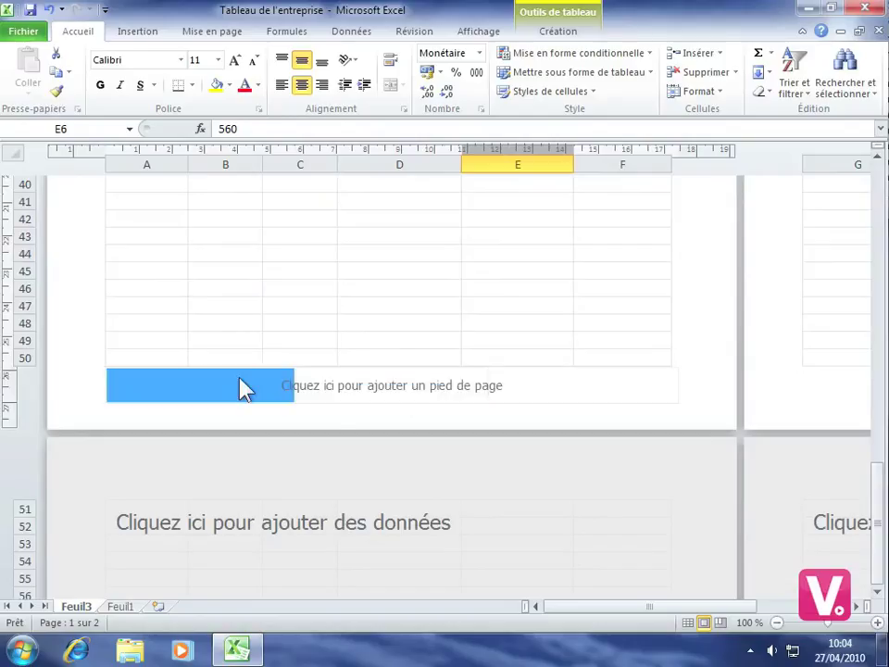
{"action": "left_click", "coordinate": [391, 384]}
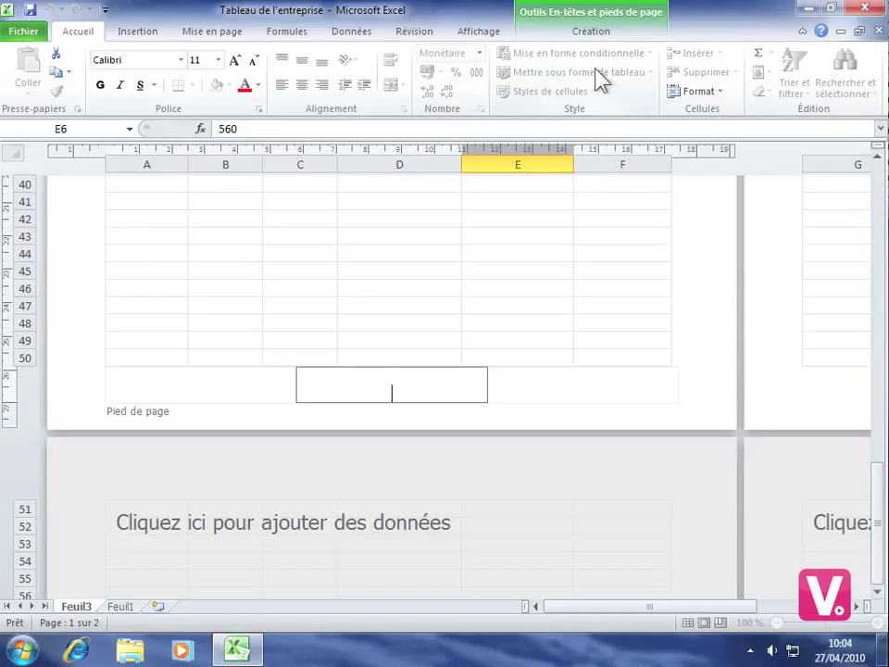
{"action": "left_click", "coordinate": [593, 33]}
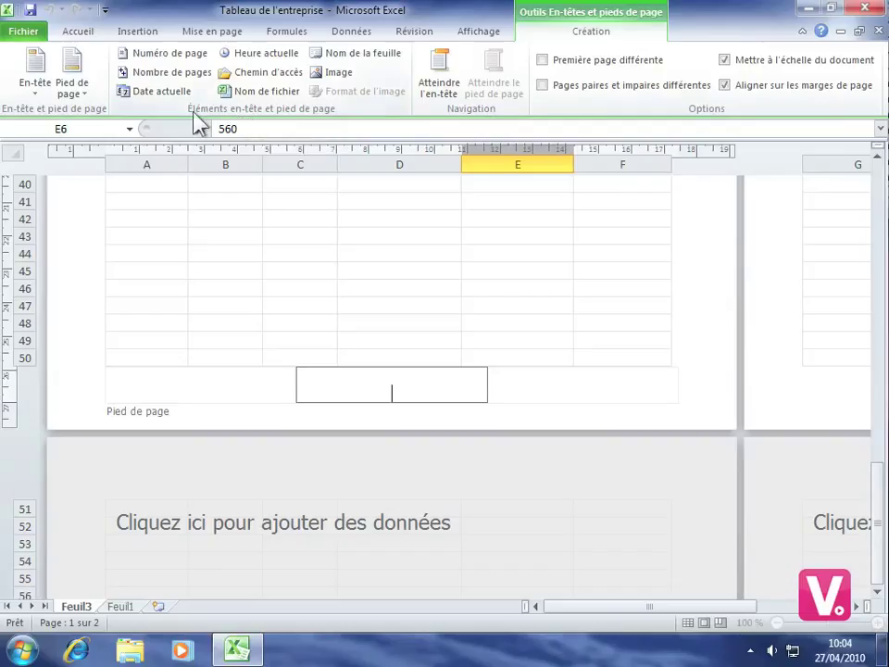
{"action": "left_click", "coordinate": [160, 55]}
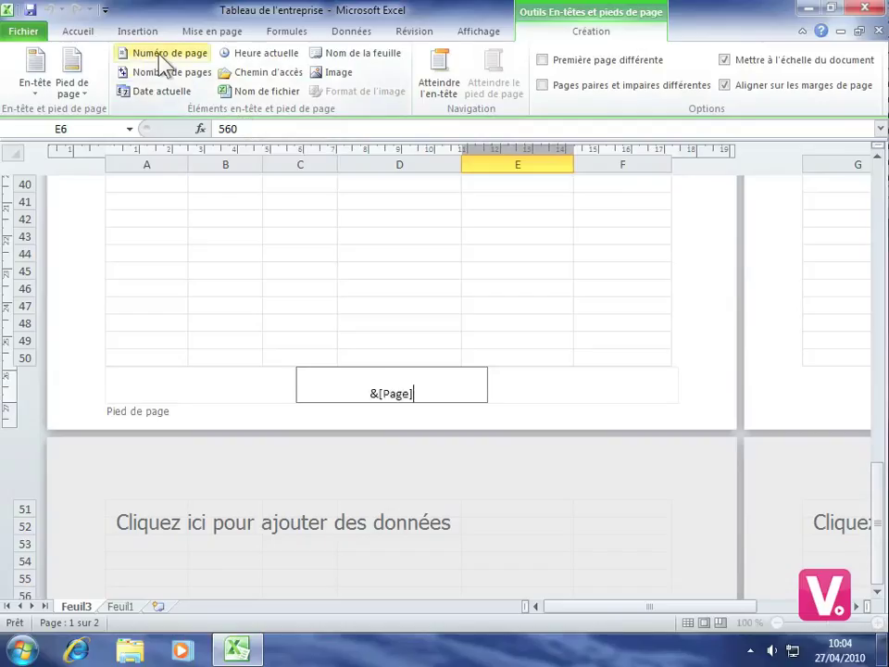
{"action": "type", "text": "/"}
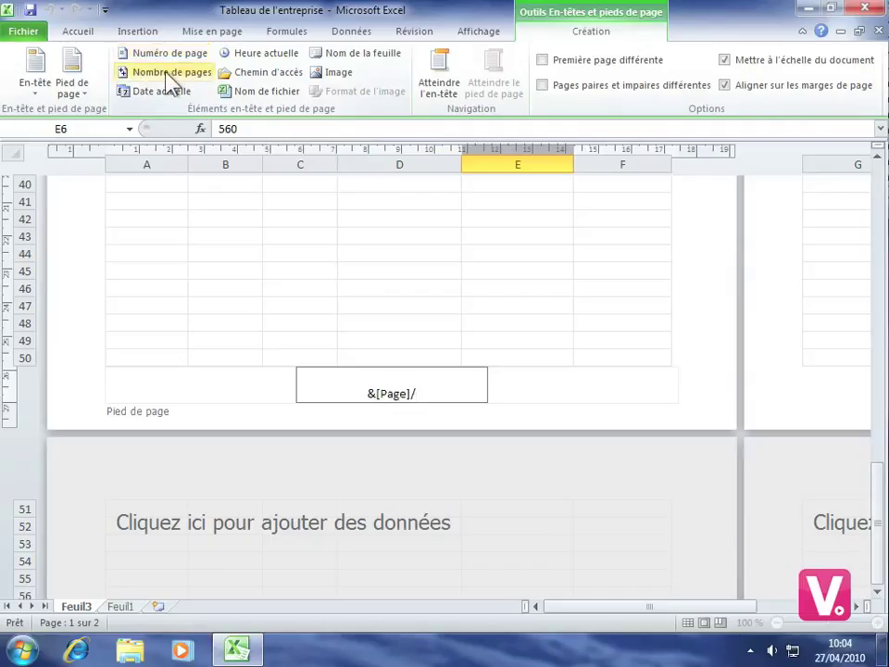
{"action": "left_click", "coordinate": [167, 71]}
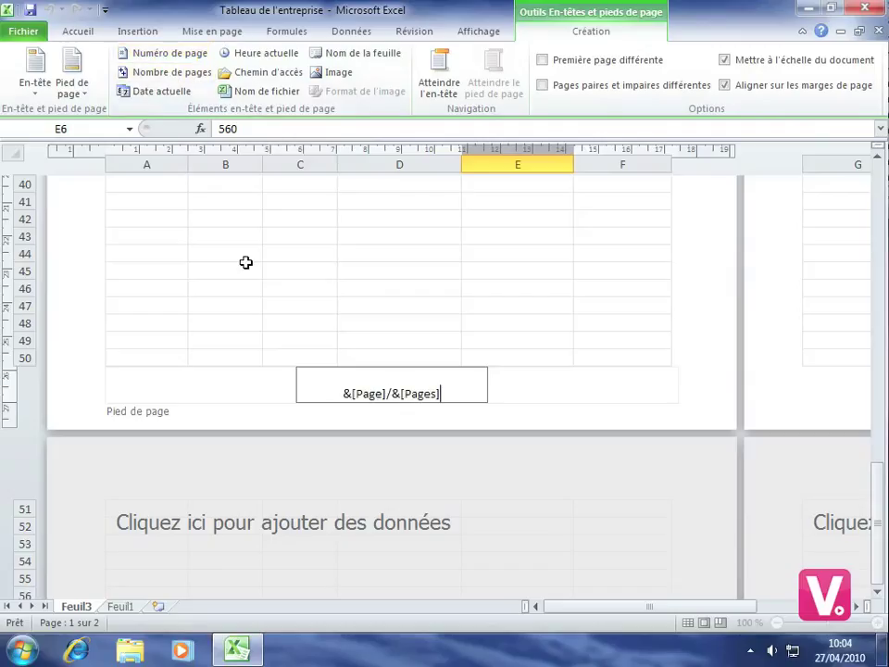
{"action": "left_click", "coordinate": [418, 320]}
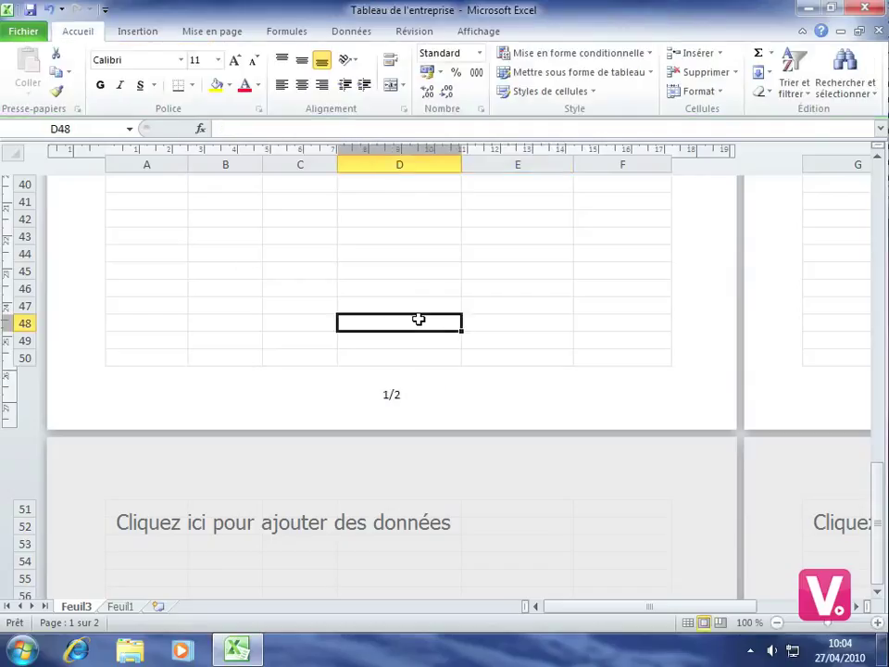
Enter "Auteur :" followed by the author's name in the left section of the page footer
{"action": "left_click", "coordinate": [444, 388]}
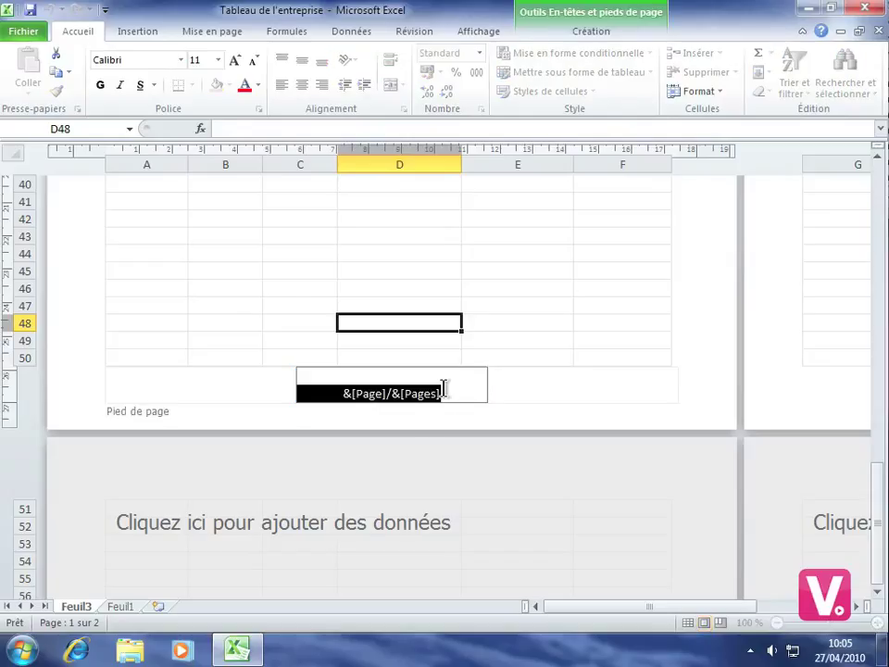
{"action": "left_click", "coordinate": [591, 32]}
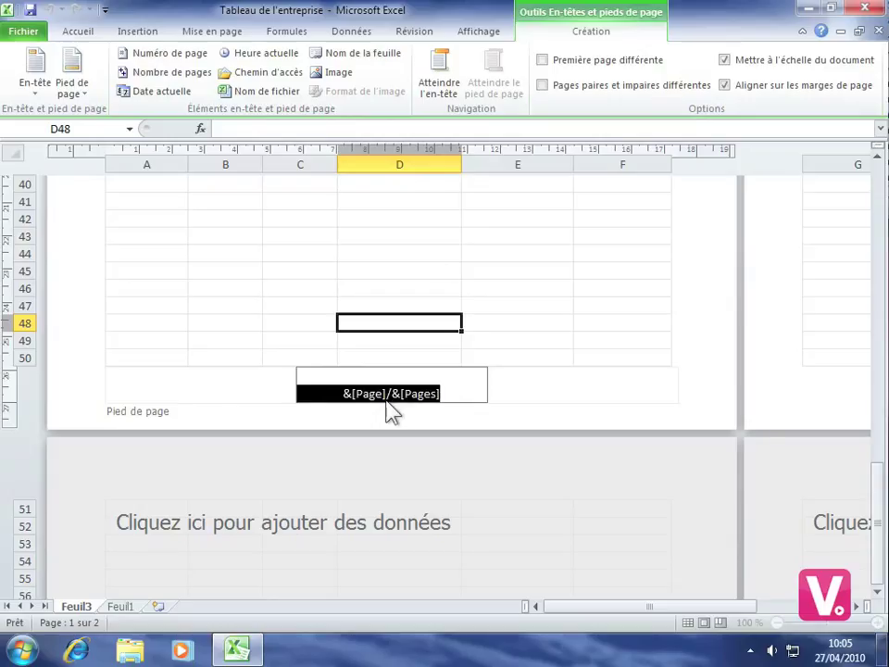
{"action": "left_click", "coordinate": [151, 388]}
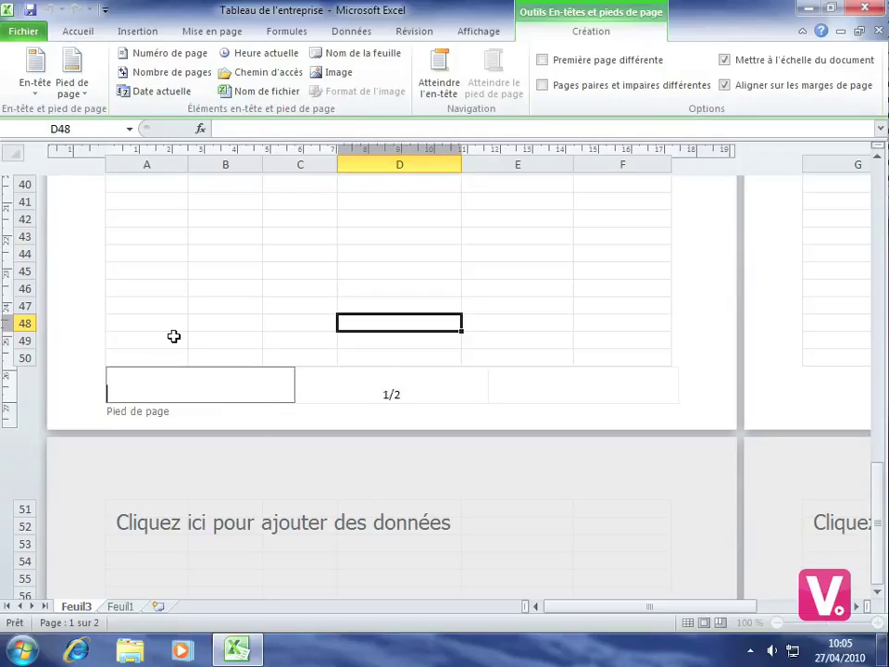
{"action": "type", "text": "Auteur : M.Moreau"}
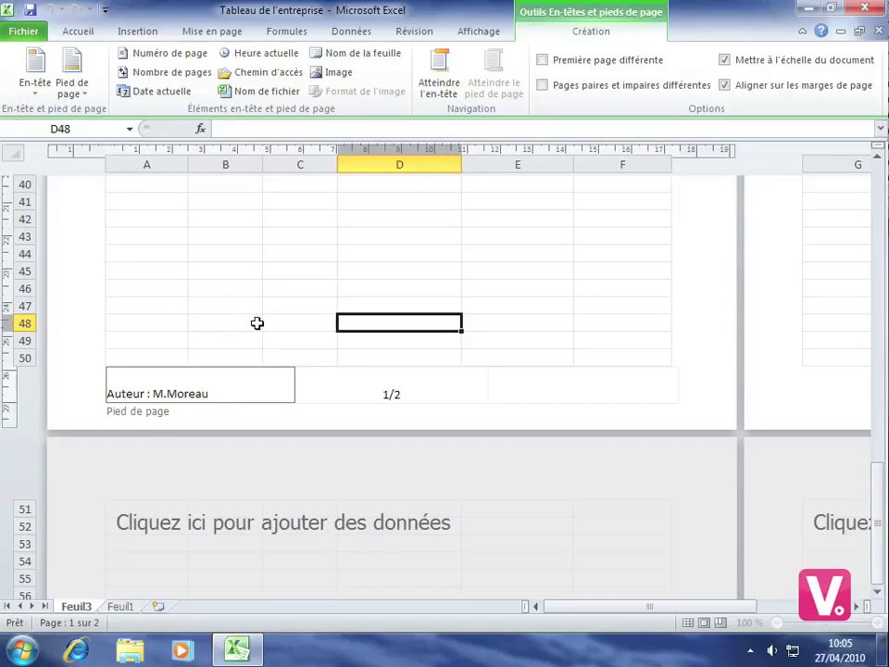
{"action": "left_click_drag", "start_coordinate": [265, 320], "coordinate": [261, 320]}
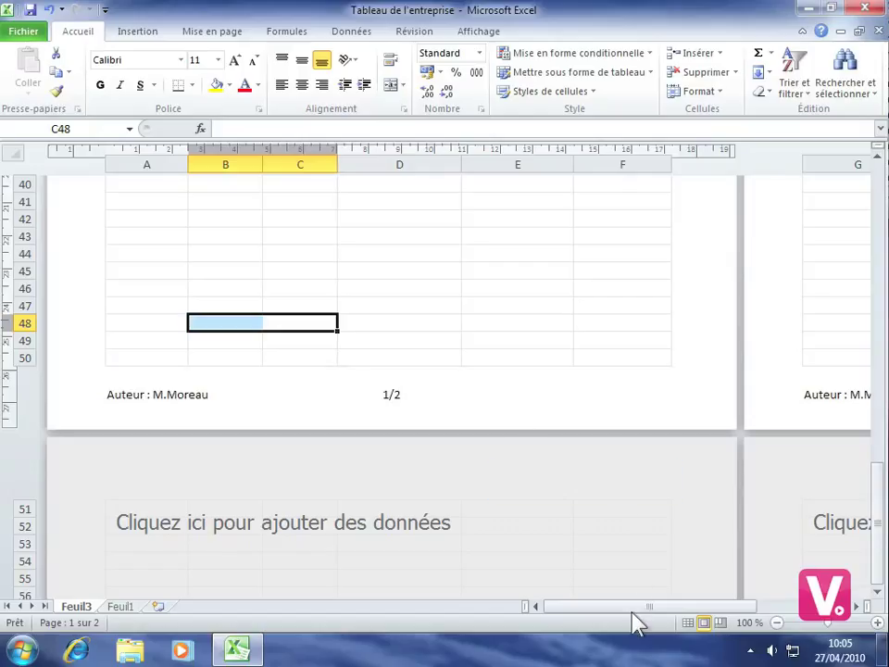
Check the second page's footer, then enable a different first page and go to the first-page header
{"action": "left_click_drag", "start_coordinate": [626, 612], "coordinate": [728, 599]}
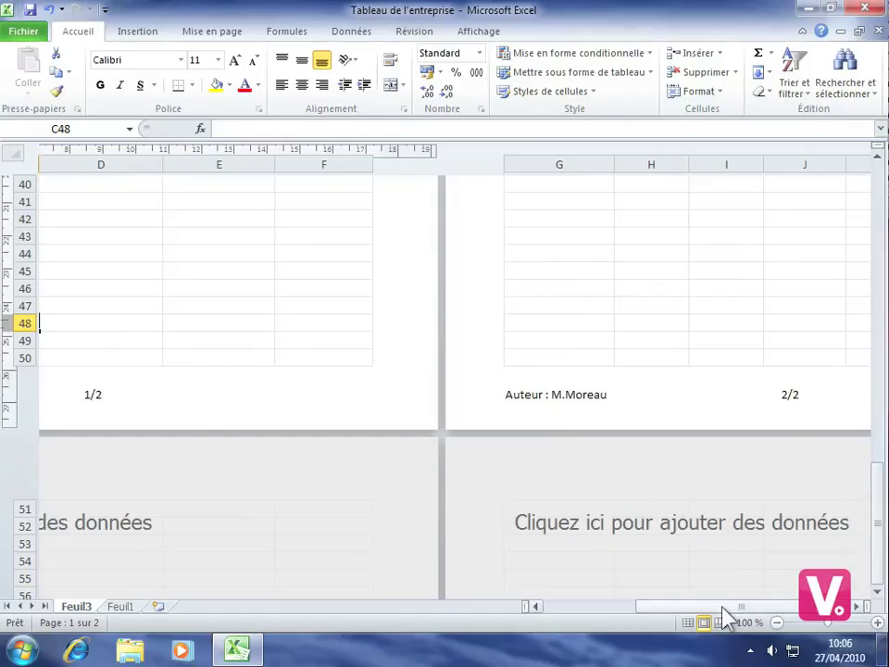
{"action": "left_click_drag", "start_coordinate": [702, 611], "coordinate": [608, 592]}
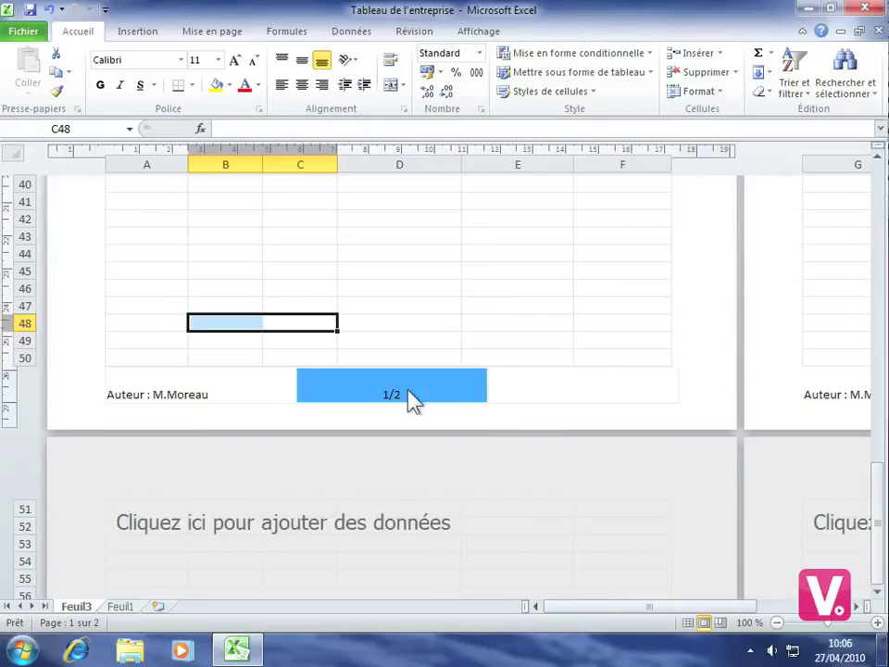
{"action": "left_click", "coordinate": [265, 377]}
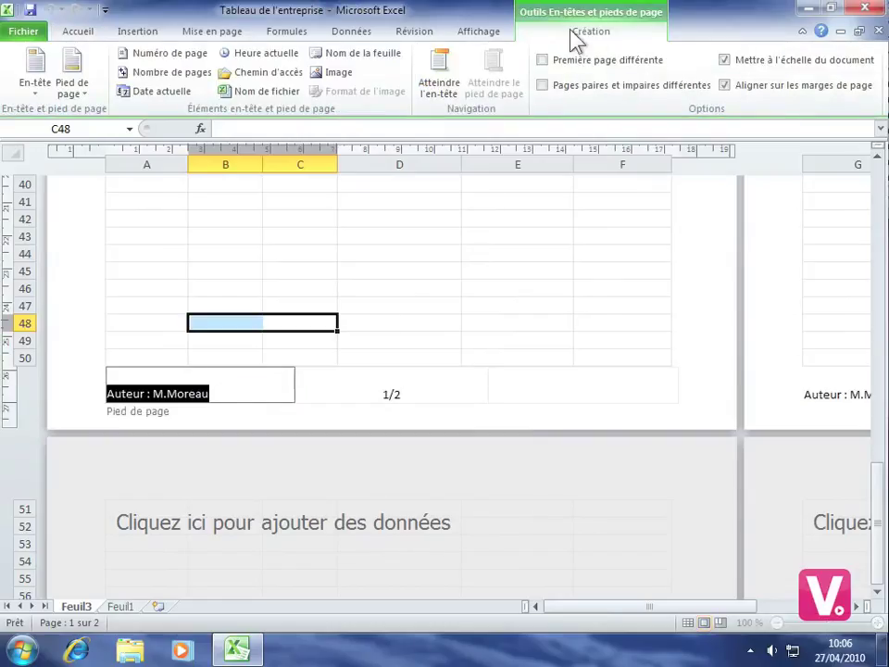
{"action": "left_click", "coordinate": [540, 62]}
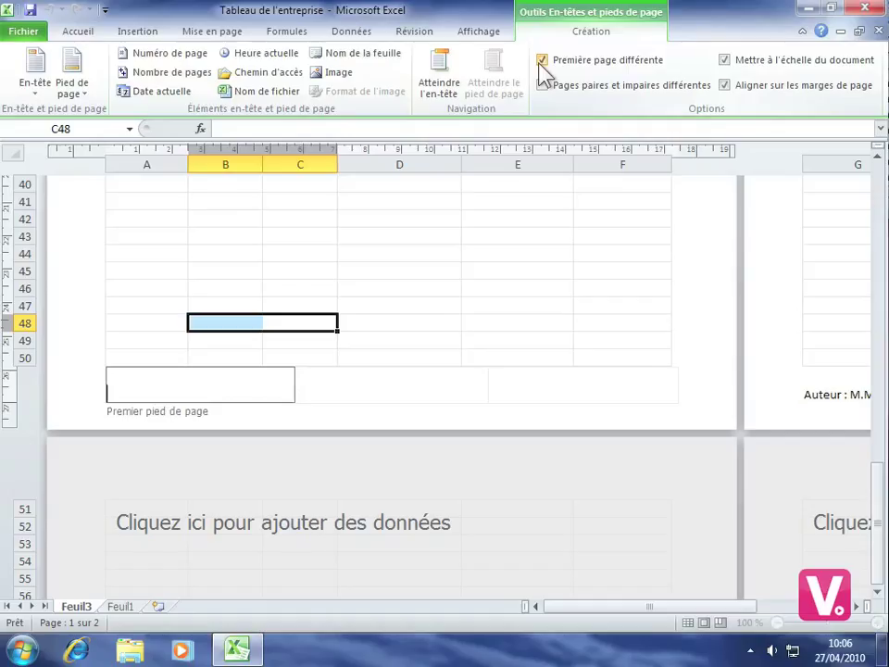
{"action": "left_click", "coordinate": [291, 384]}
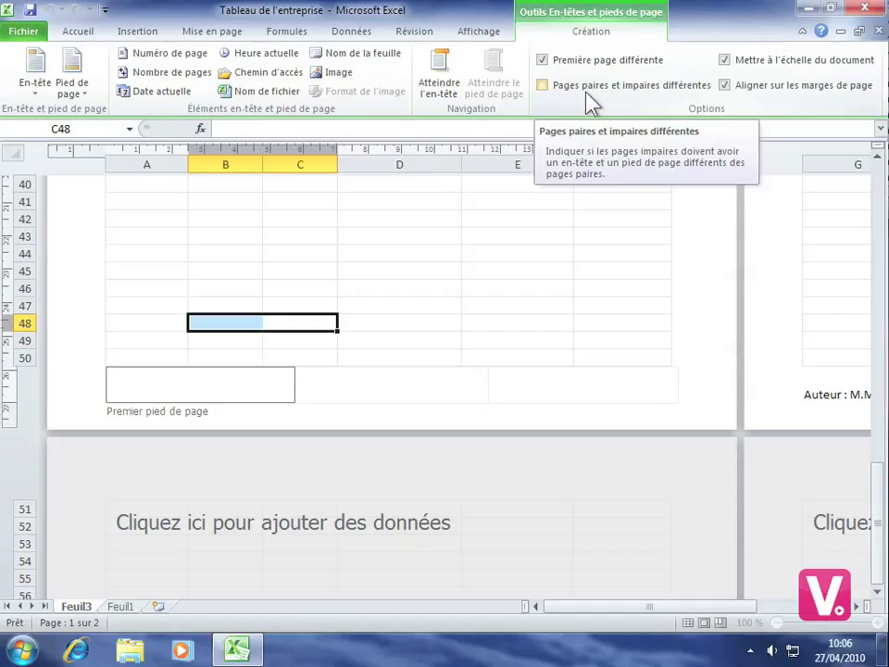
{"action": "left_click", "coordinate": [448, 85]}
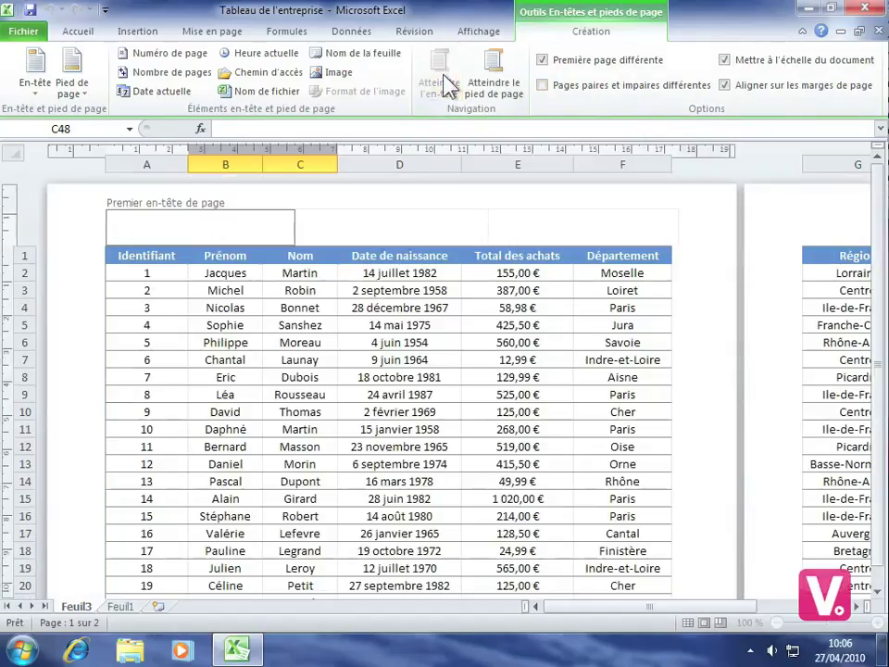